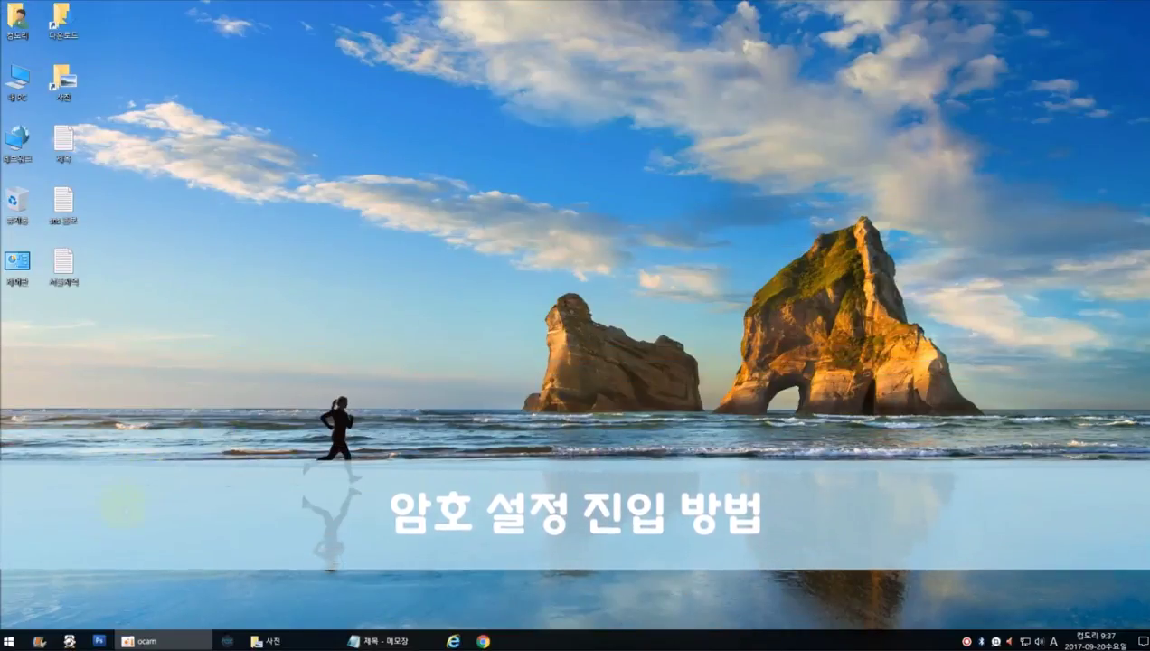
Open Settings from the Start menu and from the Action Center, closing it each time
left_click(7, 642)
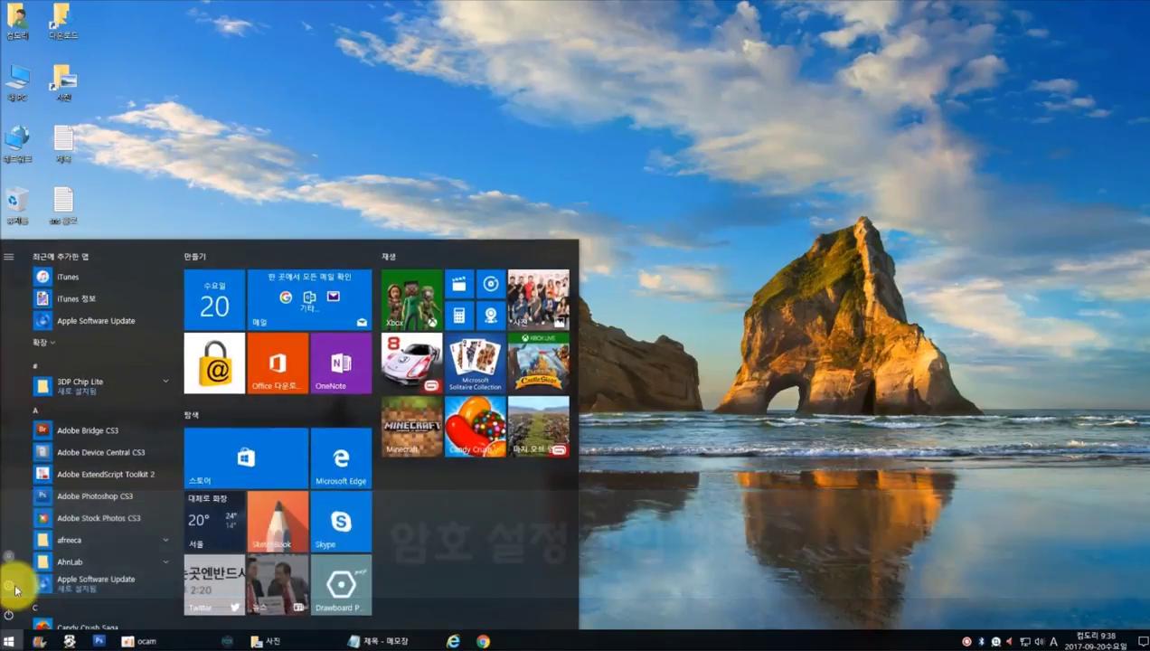
left_click(15, 586)
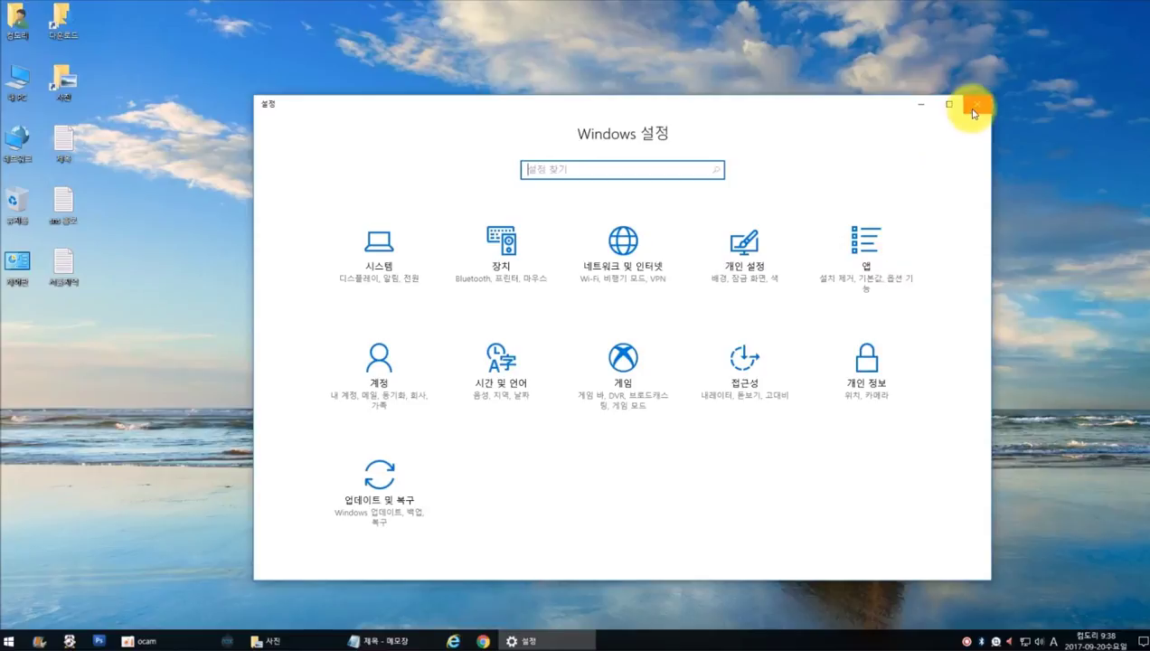
left_click(977, 104)
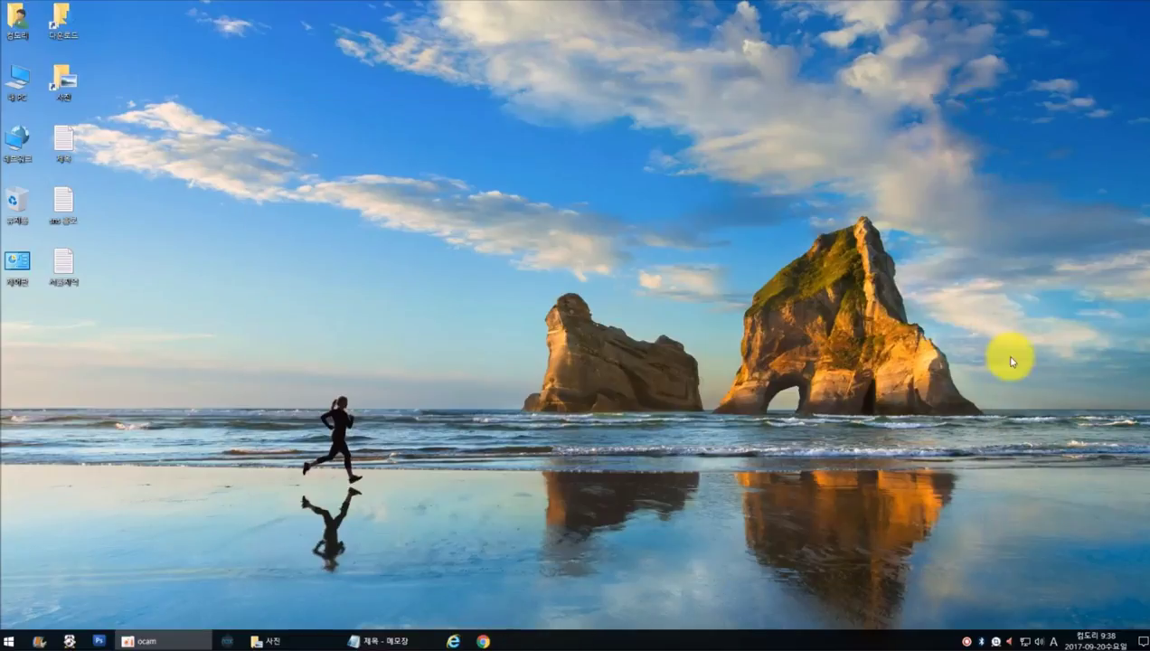
left_click(1141, 640)
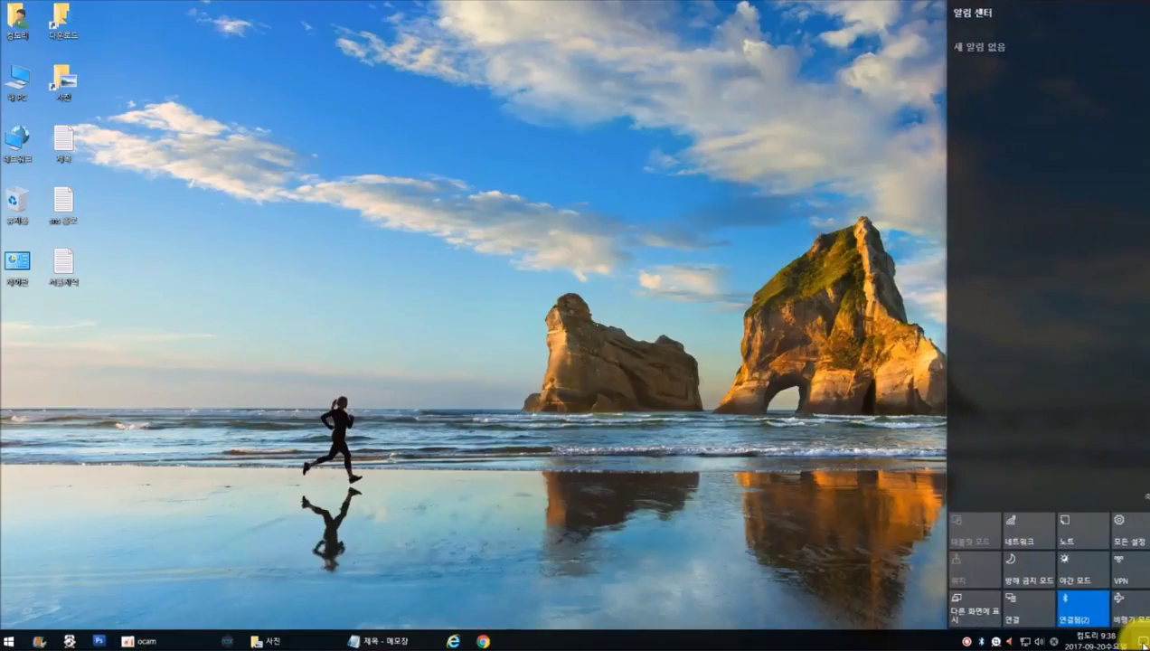
left_click(1127, 536)
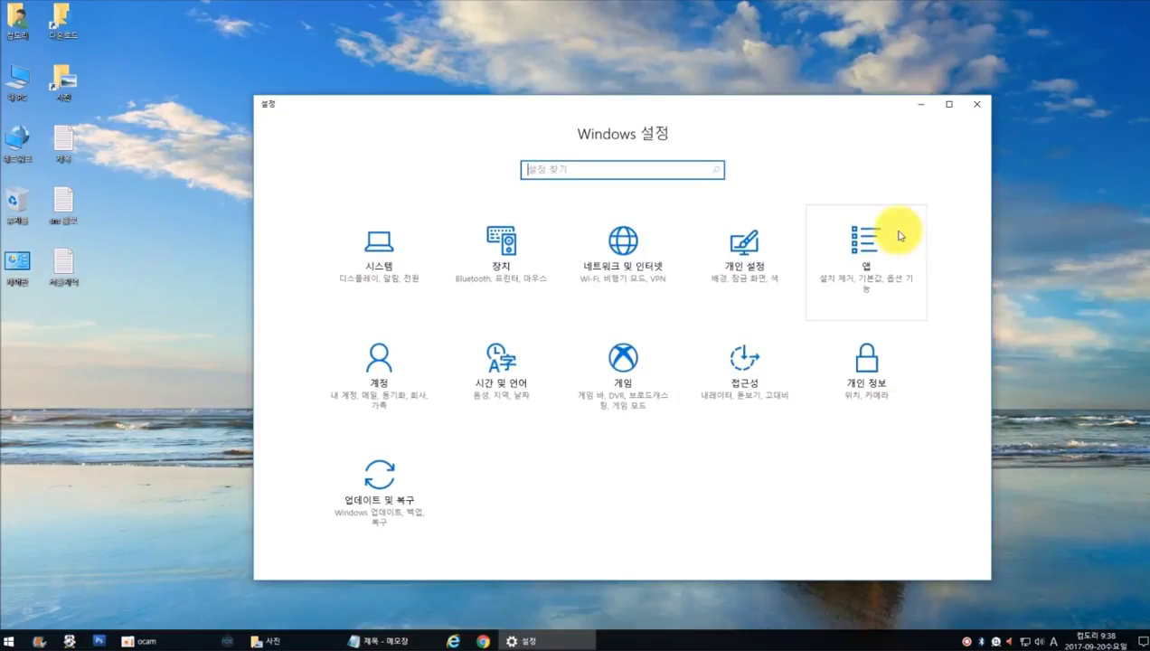
left_click(975, 105)
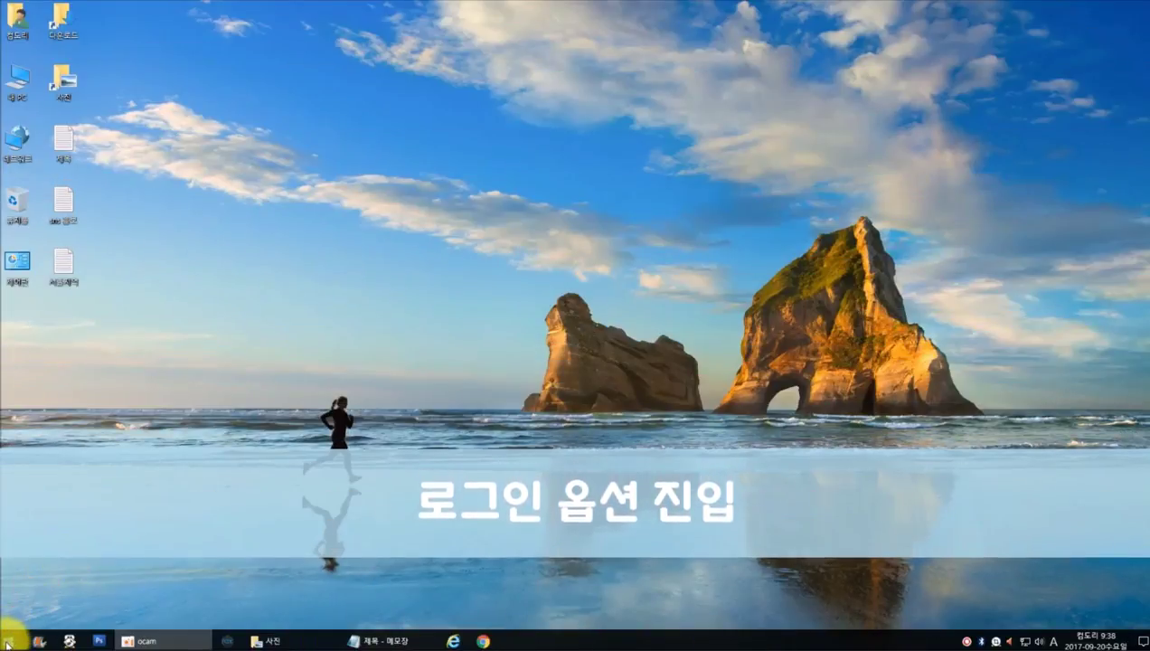
Go to Accounts > Sign-in options in Settings and begin adding a password
left_click(9, 641)
left_click(11, 593)
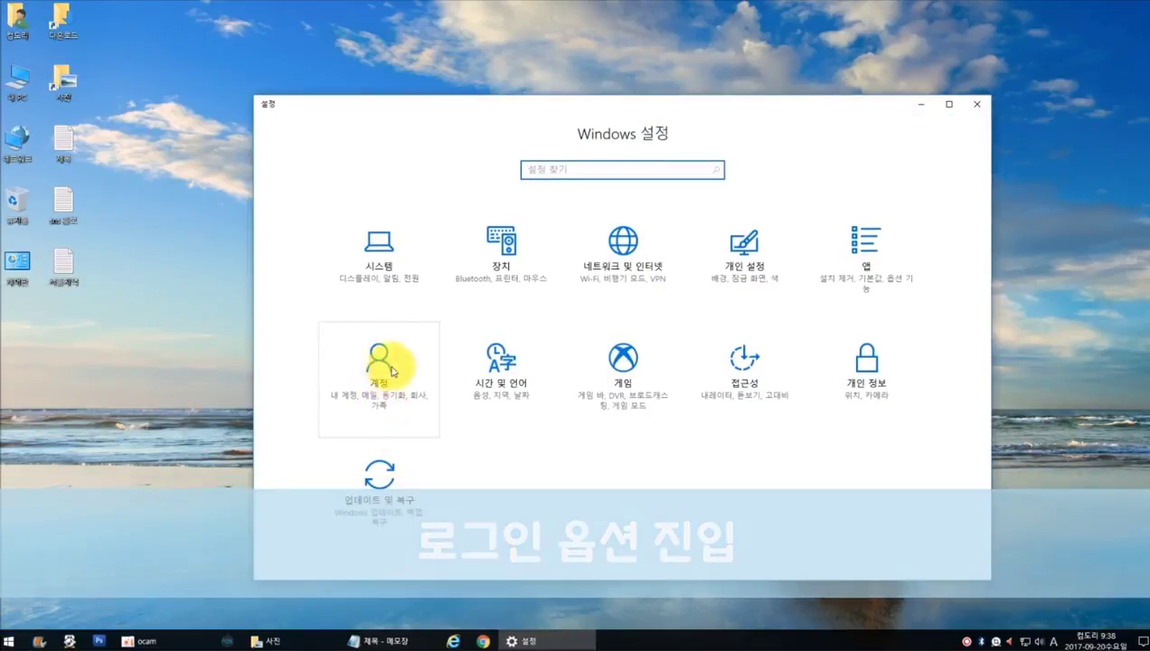
left_click(387, 380)
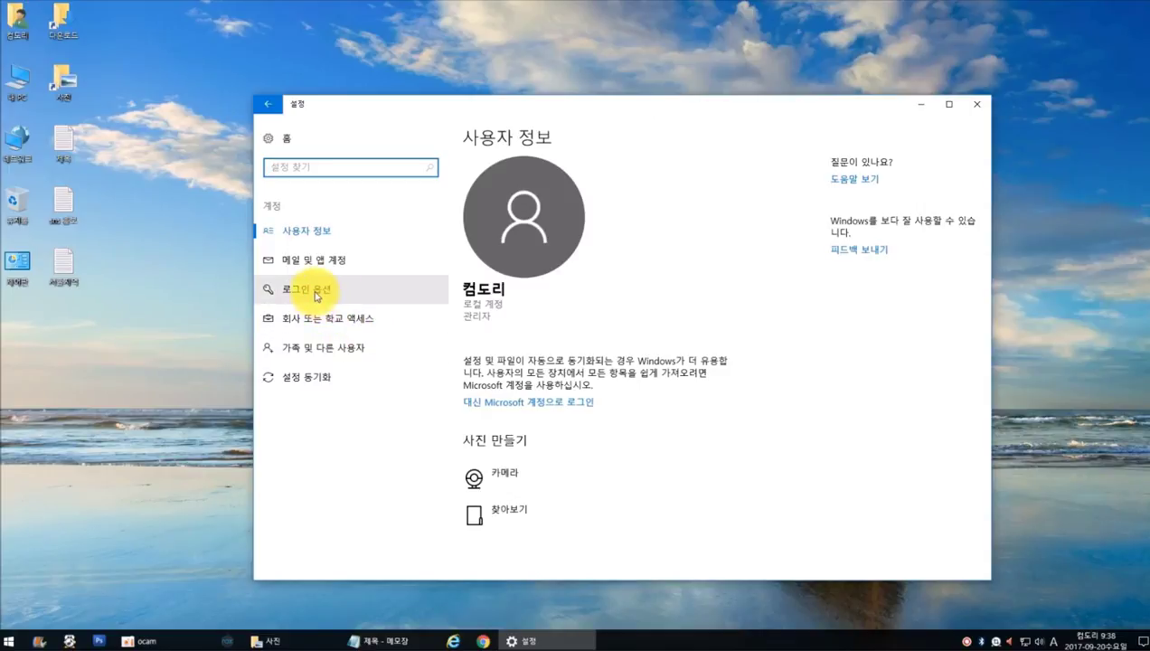
left_click(317, 296)
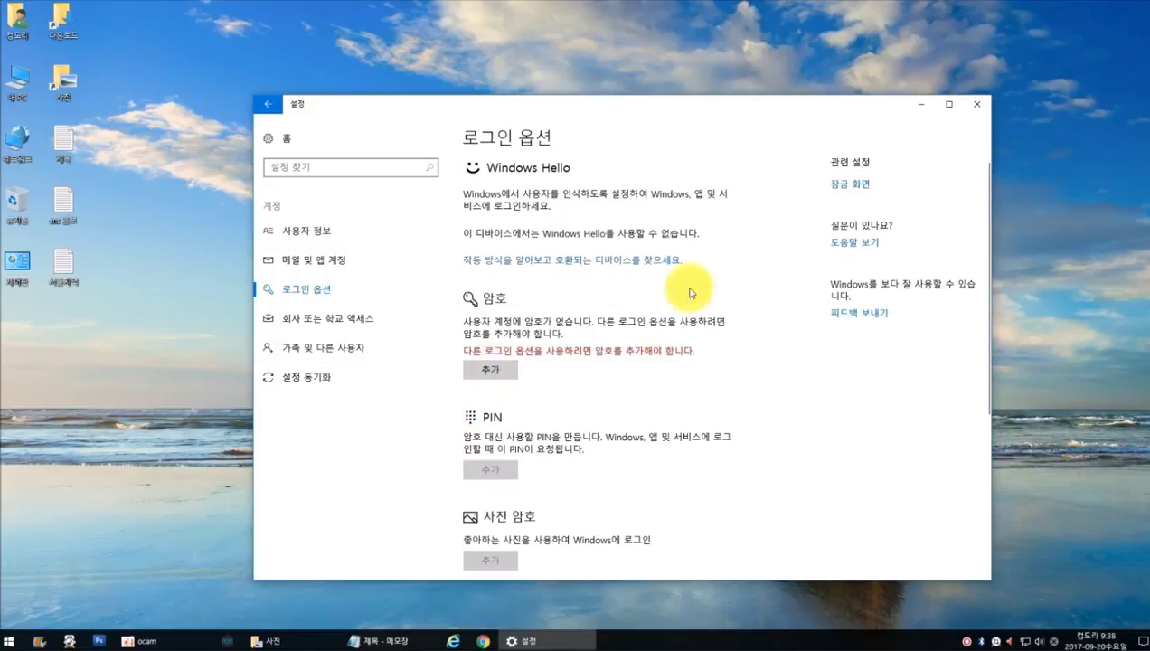
left_click(504, 367)
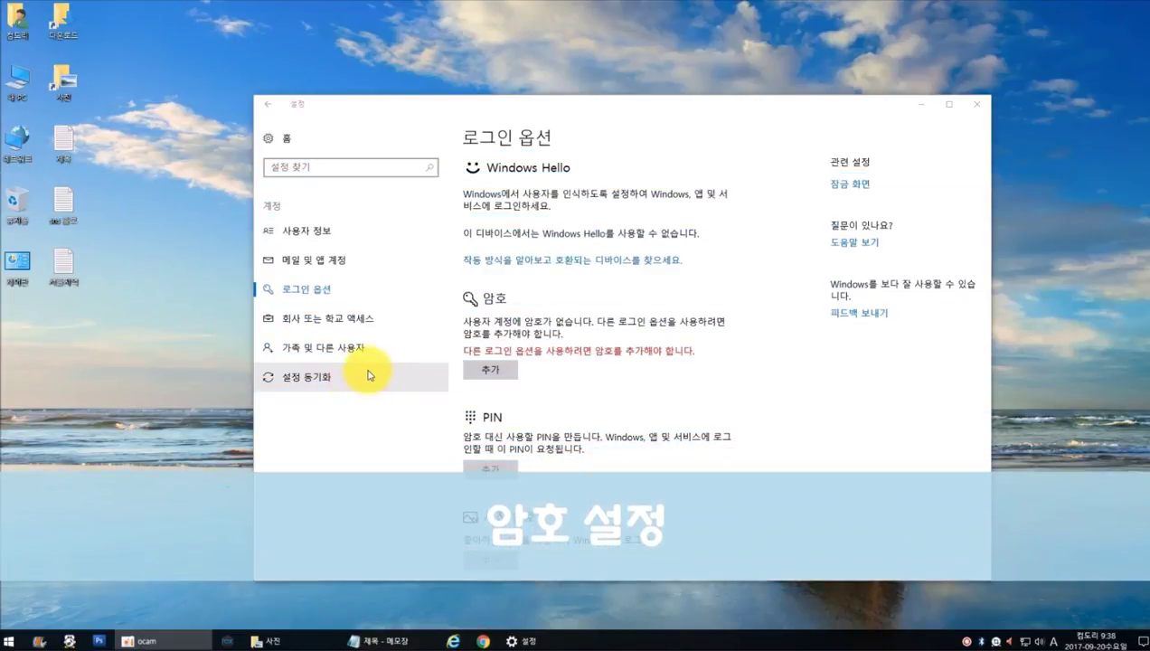
Enter a new account password and confirm it in the Create a password dialog
left_click(489, 369)
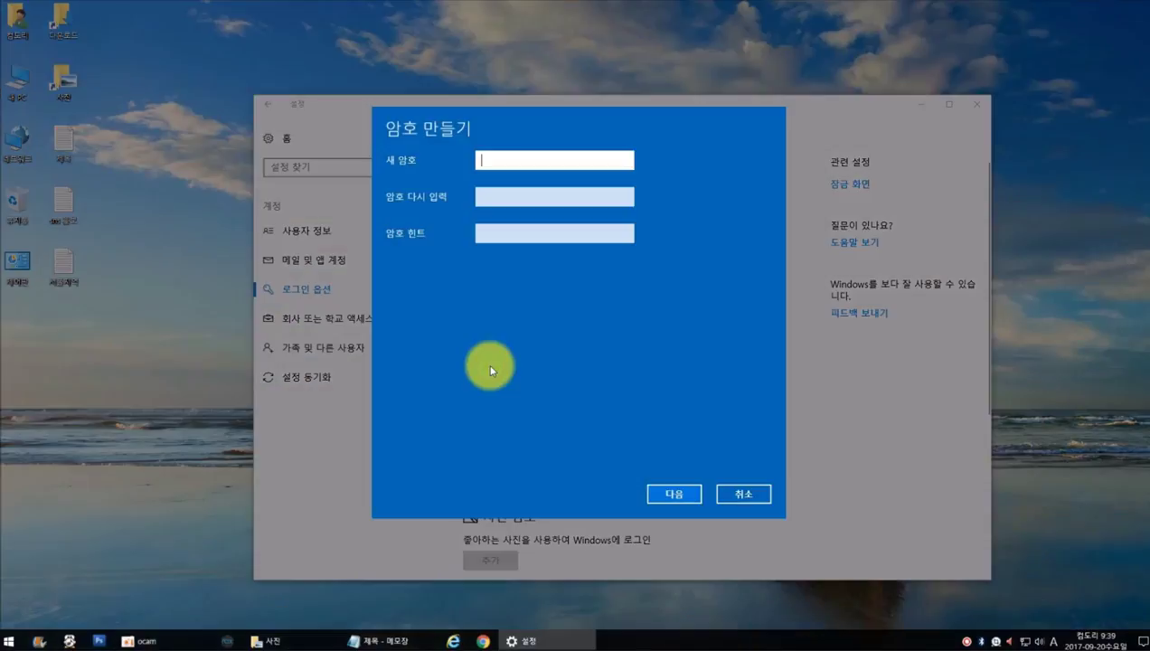
left_click(500, 160)
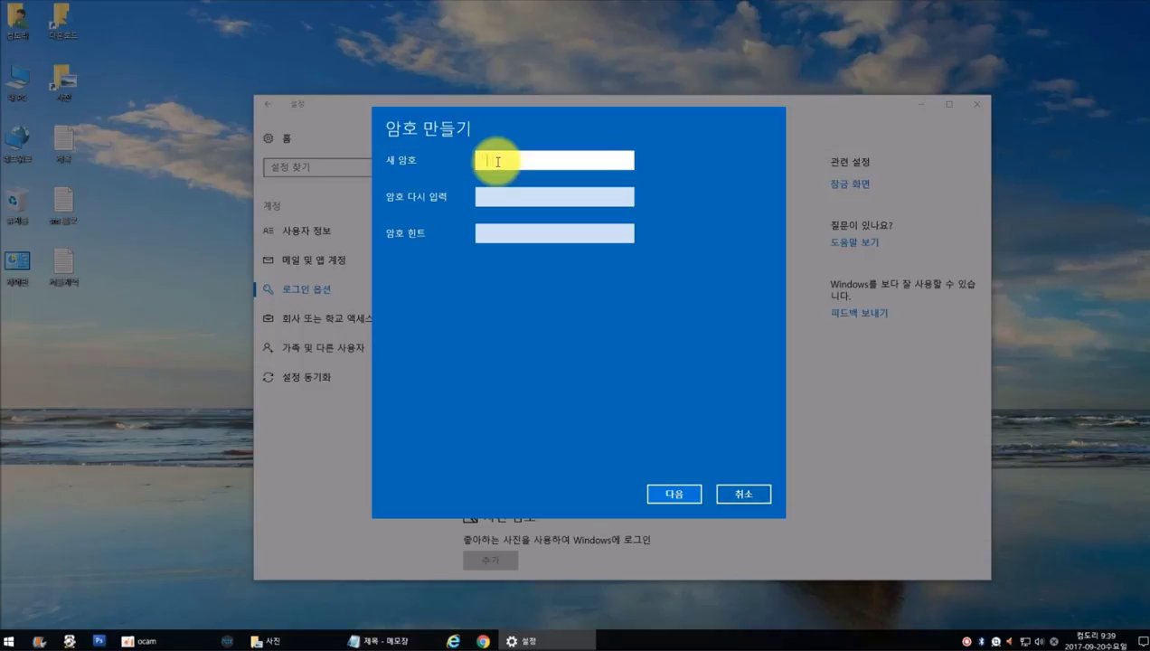
type("1234")
left_click_drag(545, 161, 419, 156)
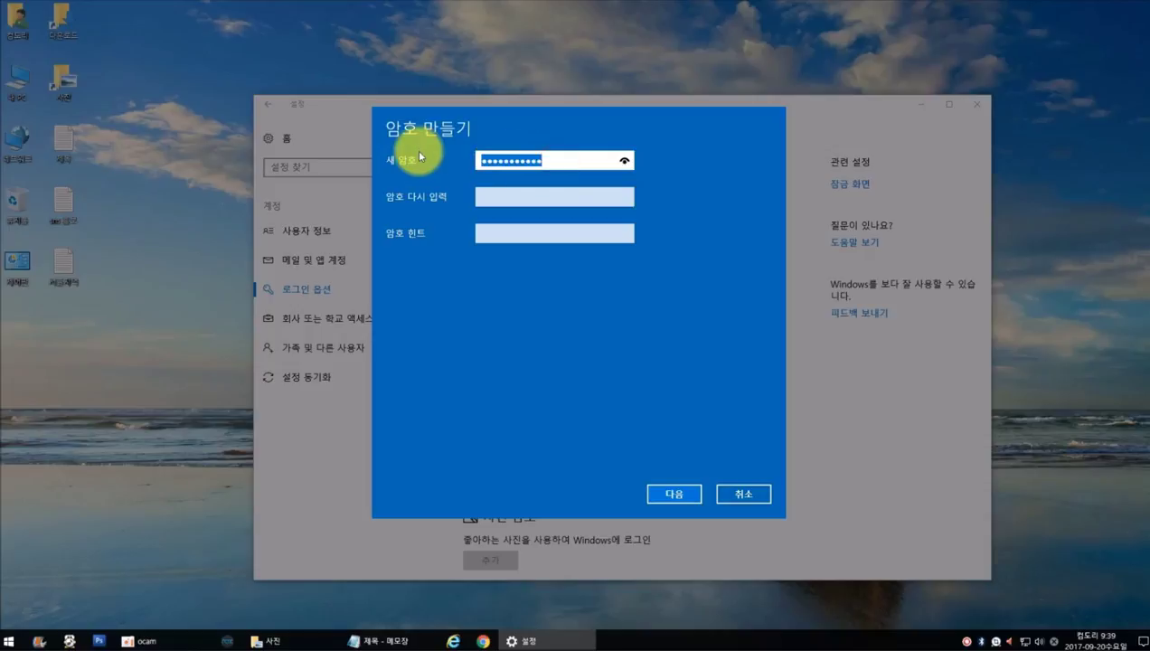
type("12345678901")
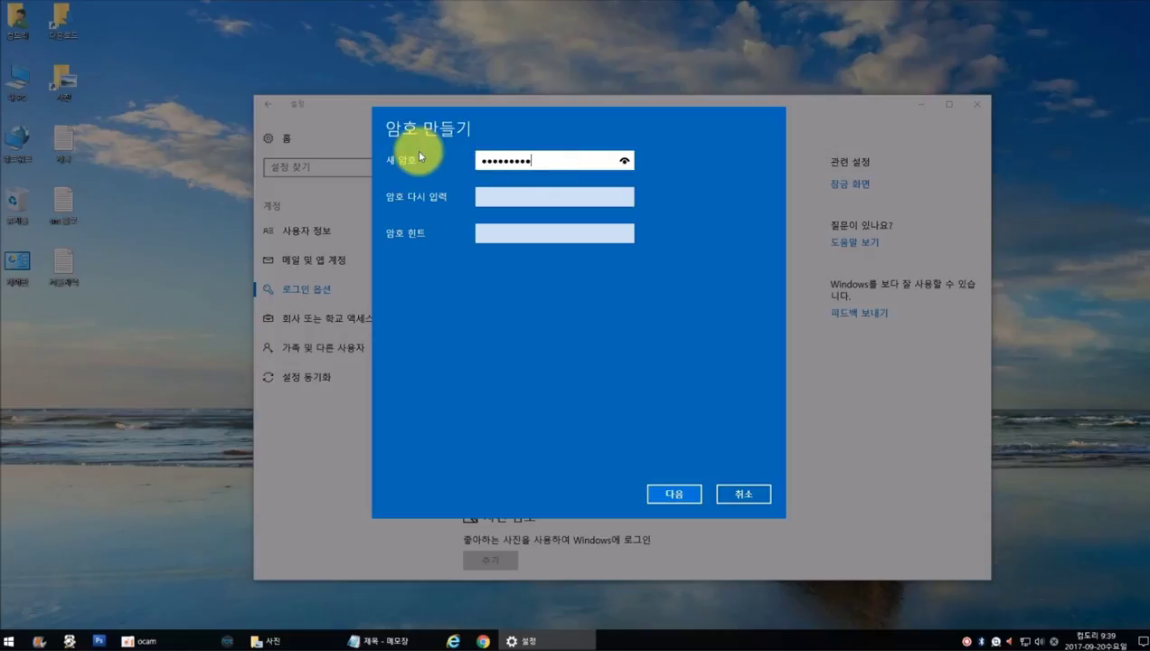
left_click(493, 196)
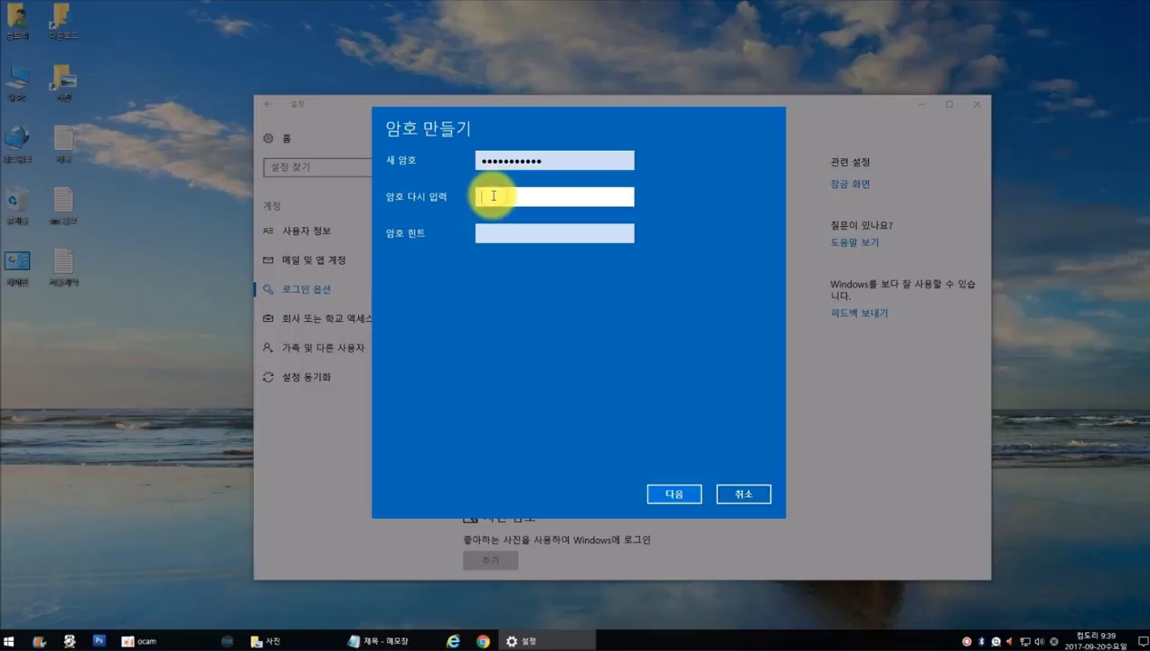
type("12345678901")
Add the password hint 'sdfsffsf' and finish creating the password
left_click(496, 234)
type("sdfsffsf")
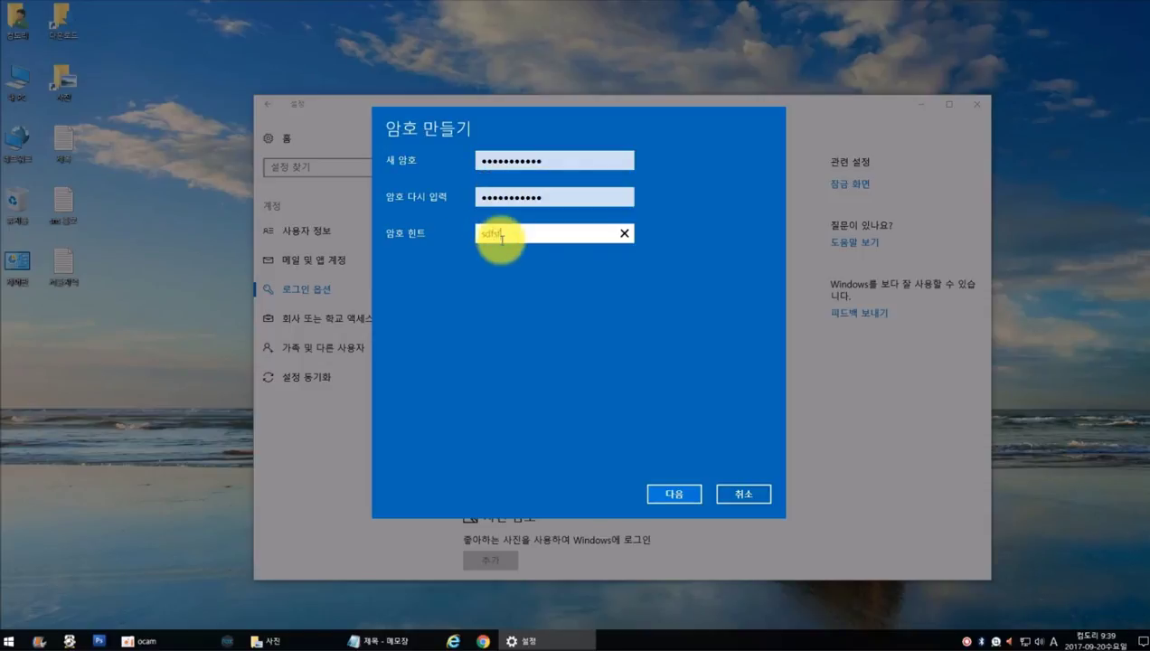
left_click(675, 493)
left_click(676, 494)
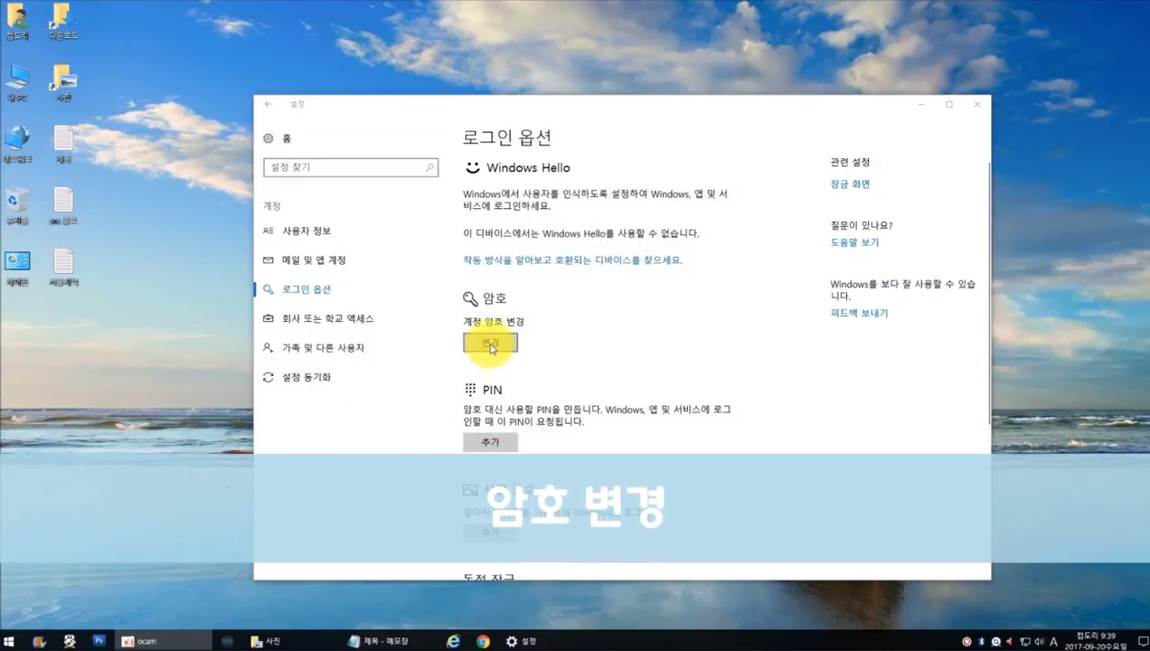
Verify the current password to begin changing it
left_click(493, 347)
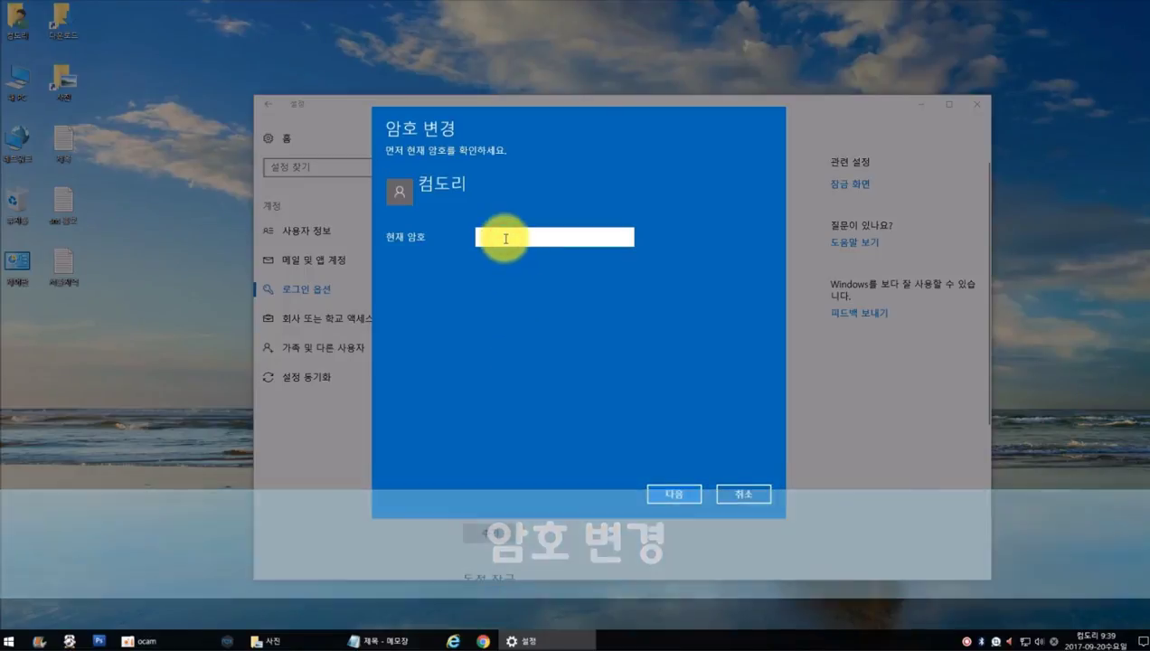
type("******")
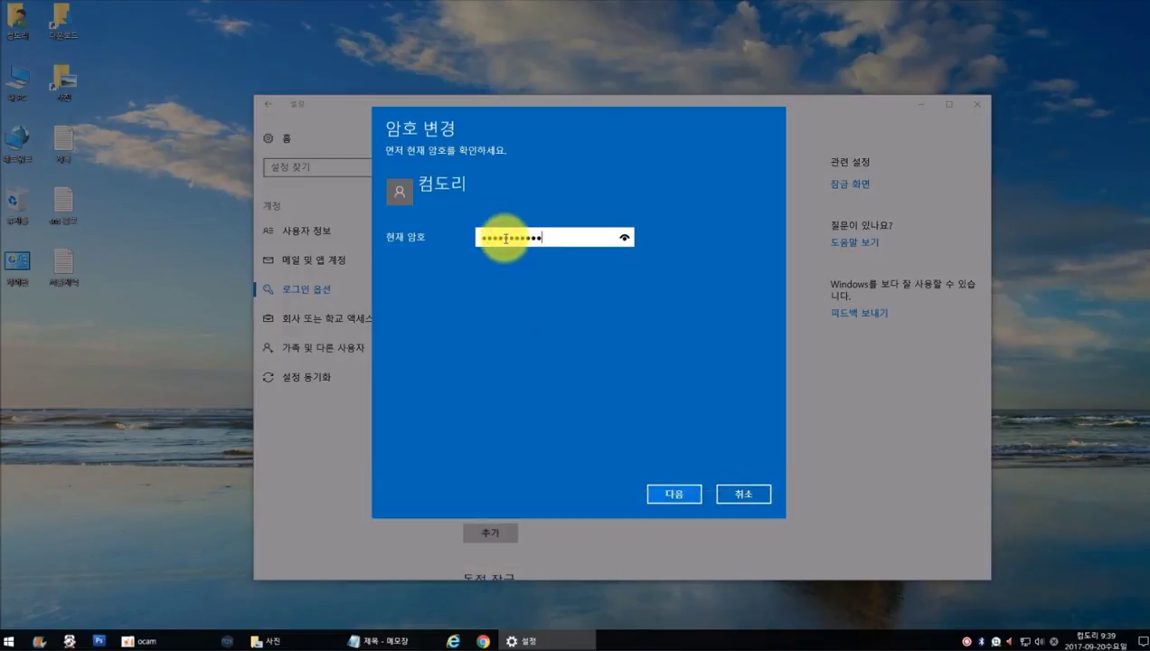
left_click(676, 494)
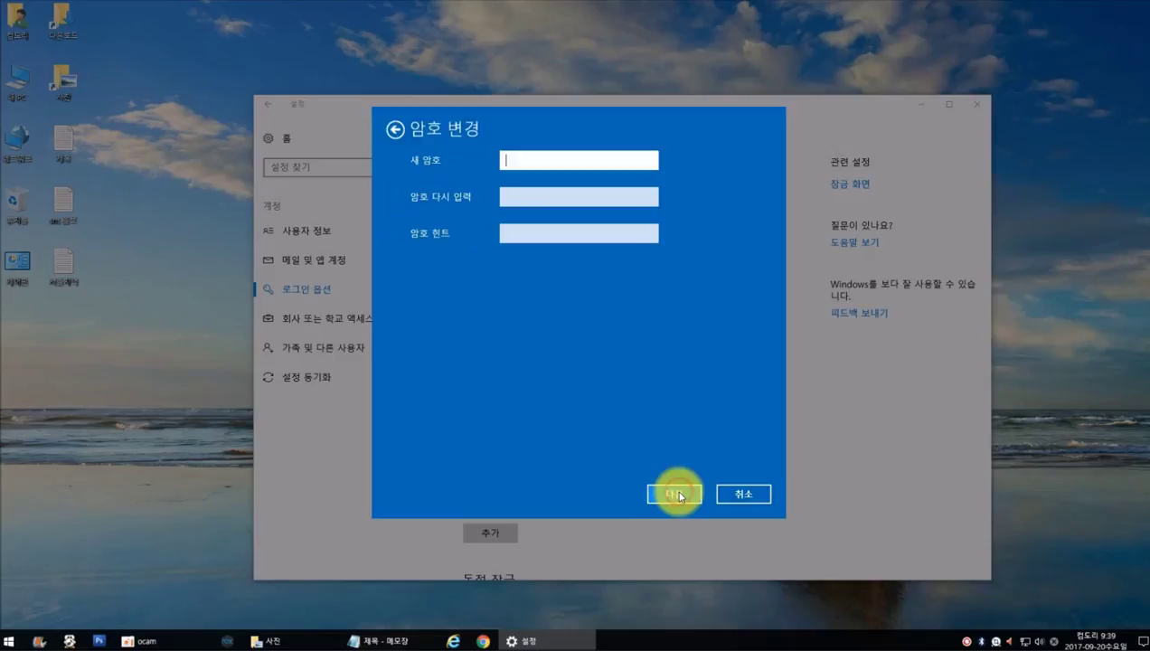
Enter the new password twice with hint '856' and finish the change
left_click(525, 161)
type("**")
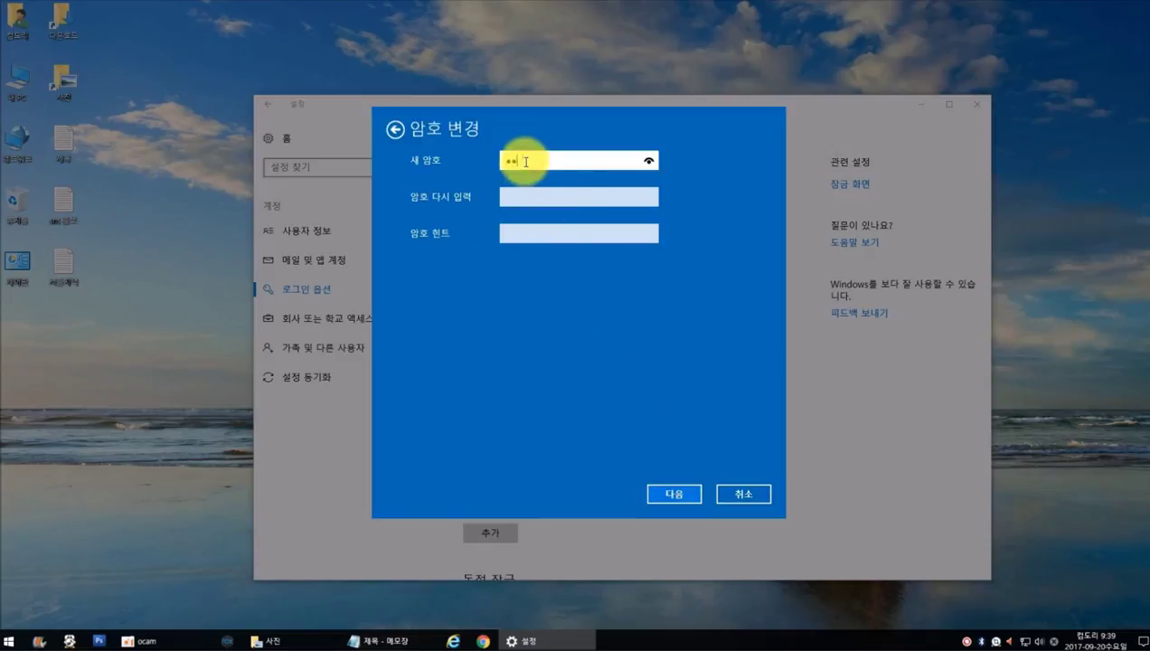
type("******")
left_click(521, 204)
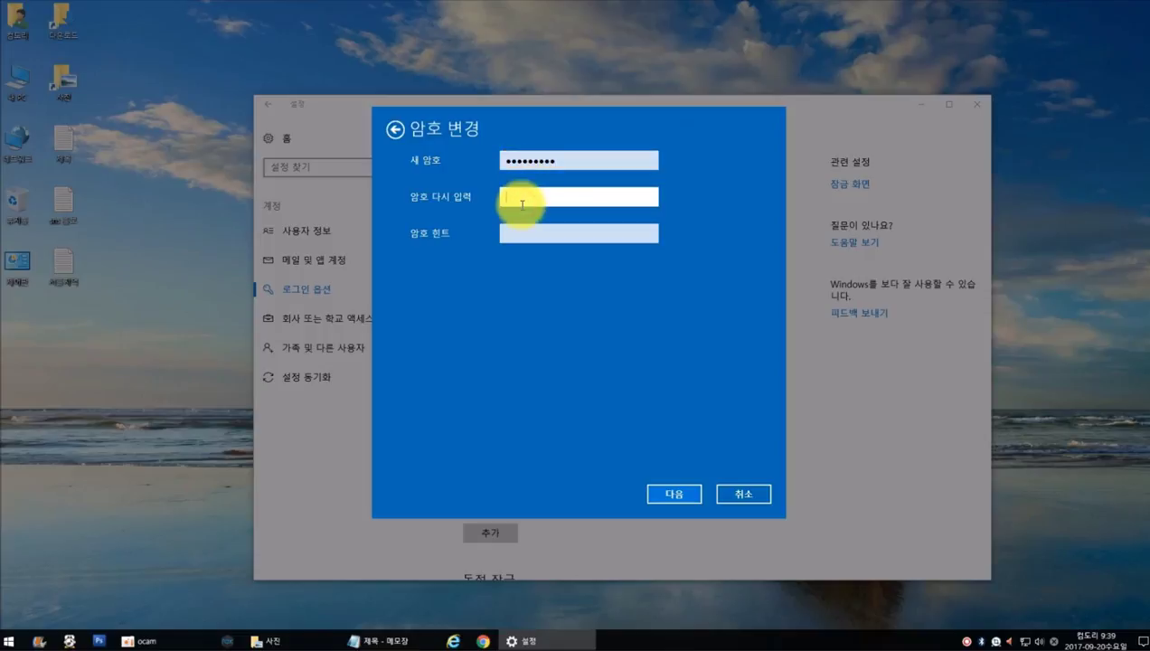
type("*********")
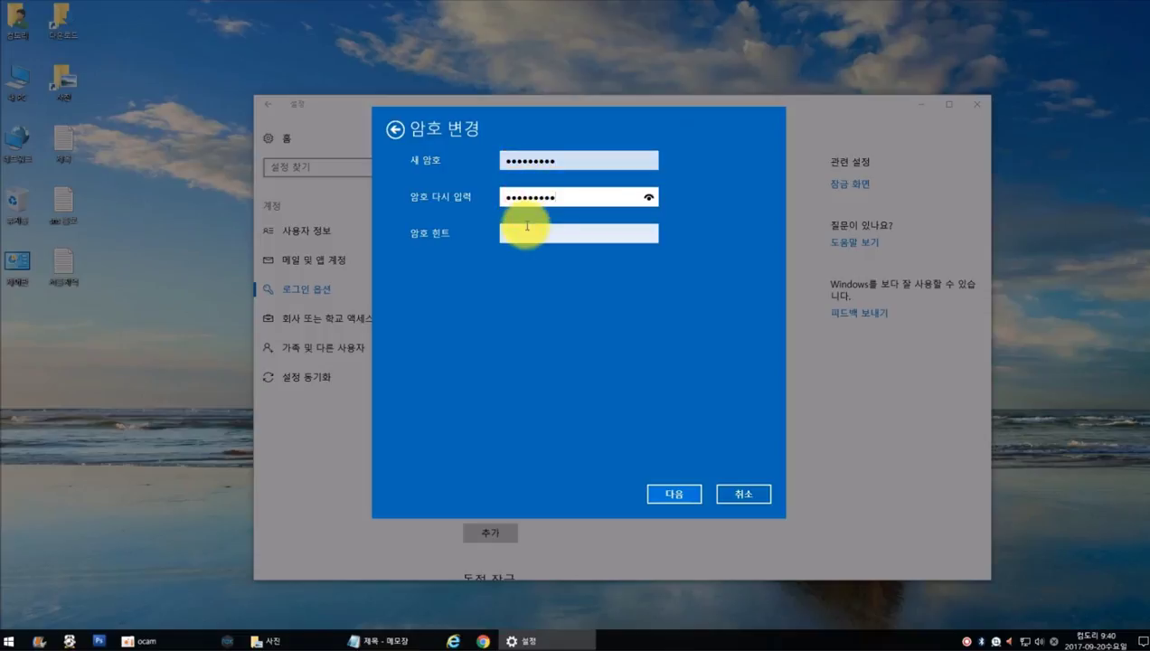
left_click(523, 232)
type("856865865")
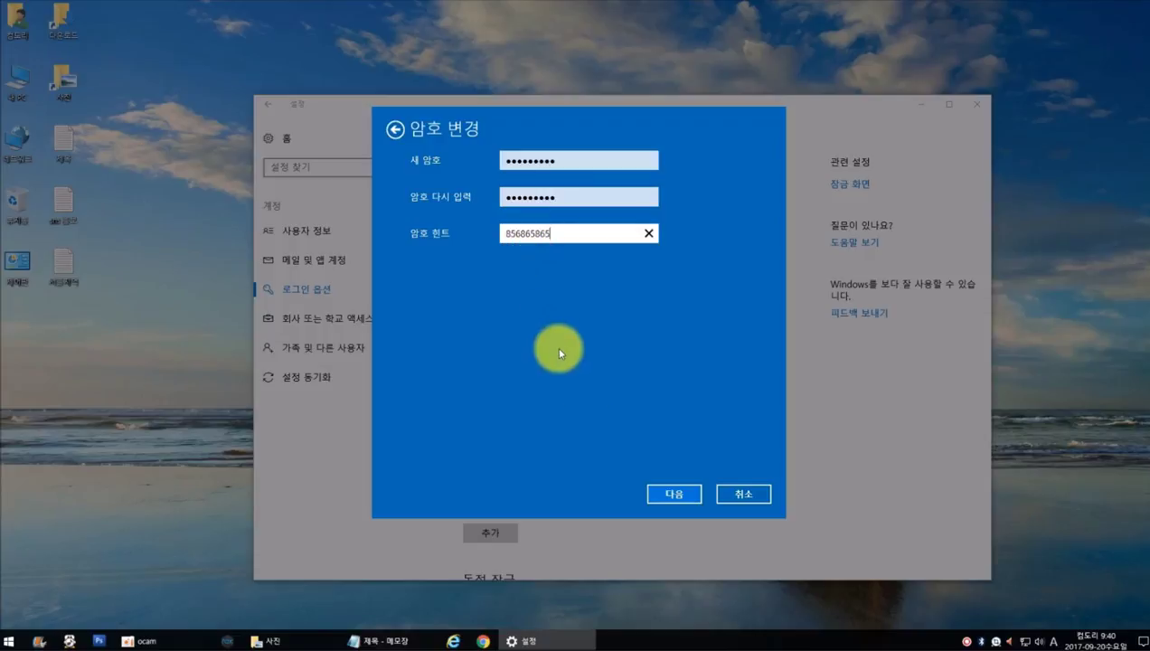
left_click(675, 493)
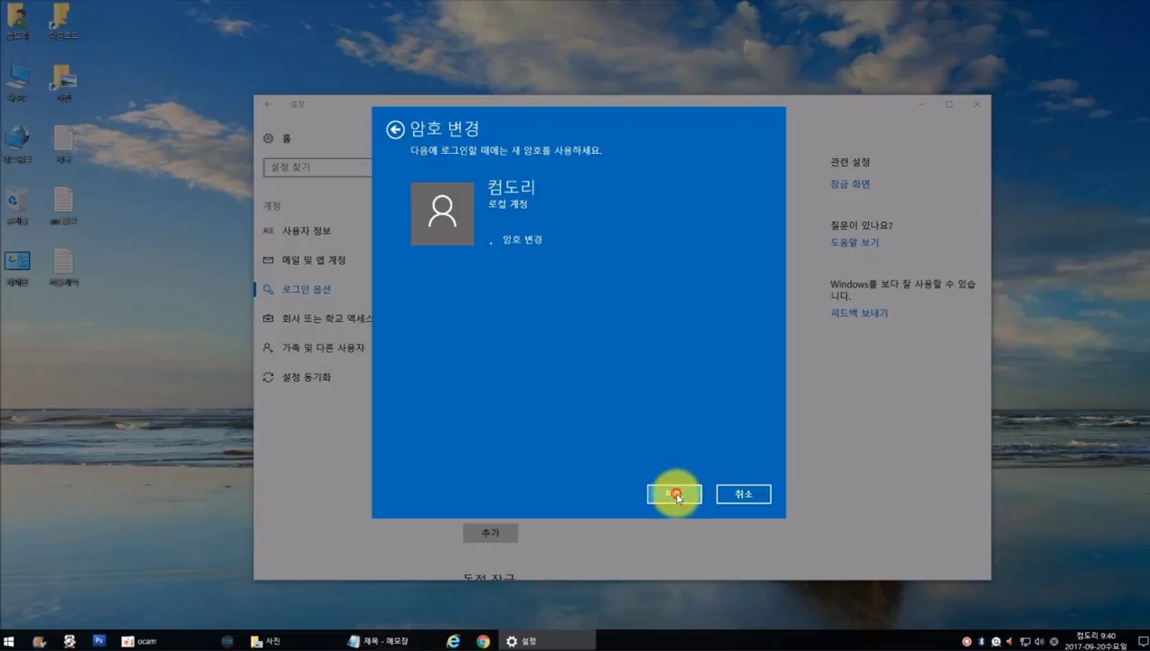
left_click(675, 494)
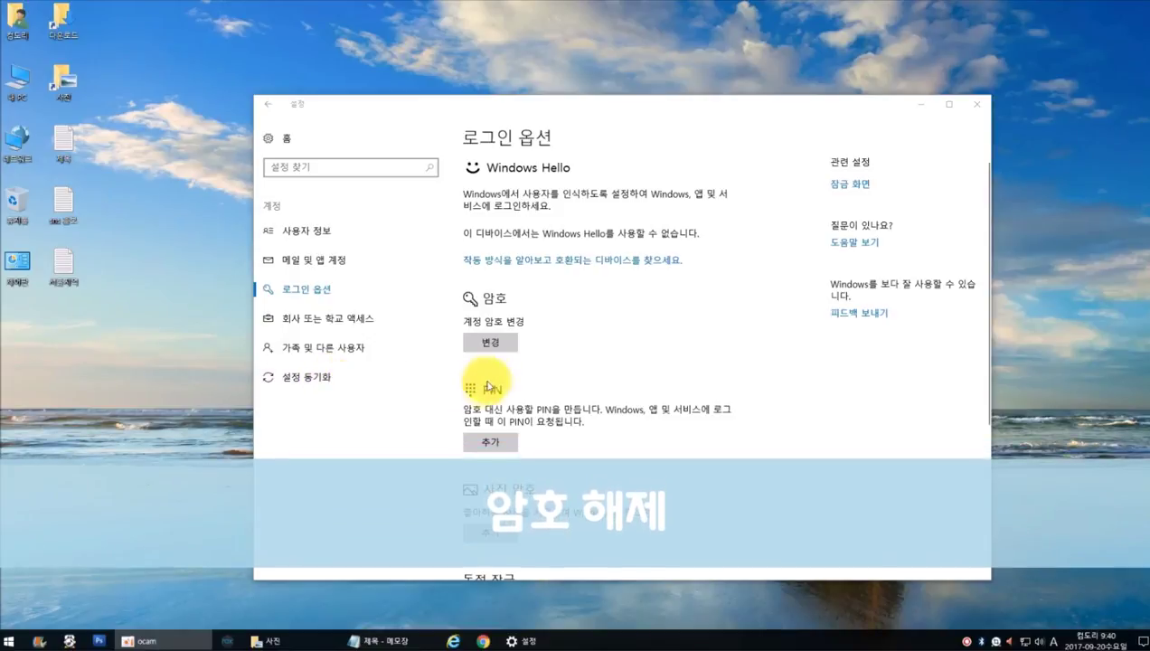
Verify the current password, then leave all new-password fields blank to remove it
left_click(496, 343)
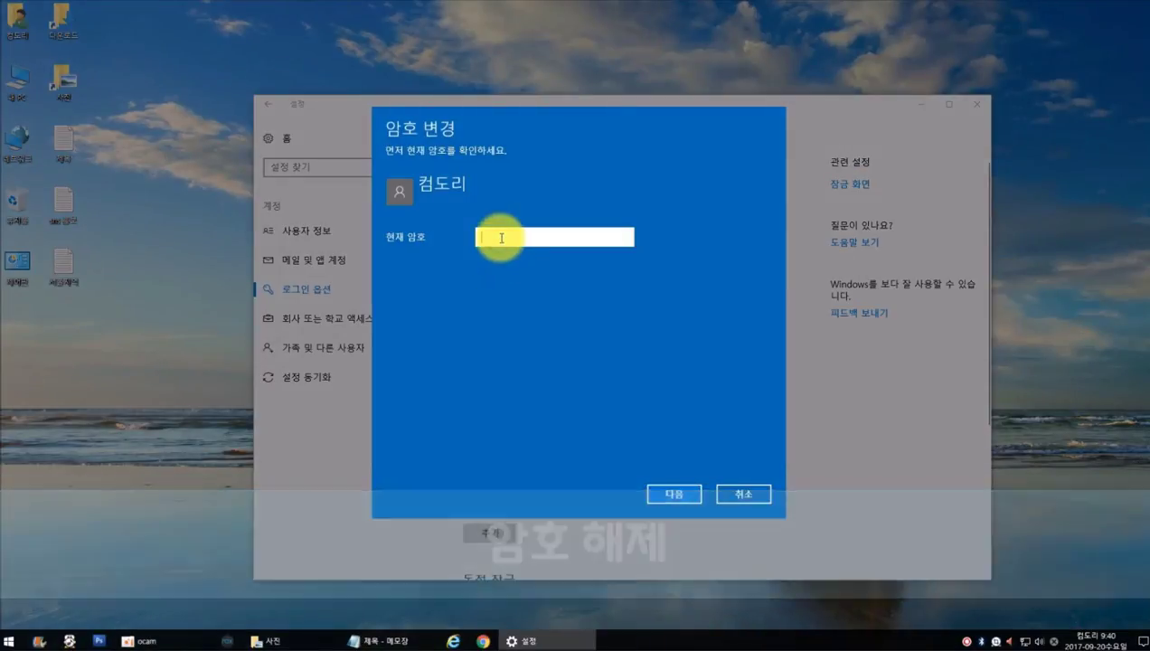
type("1234")
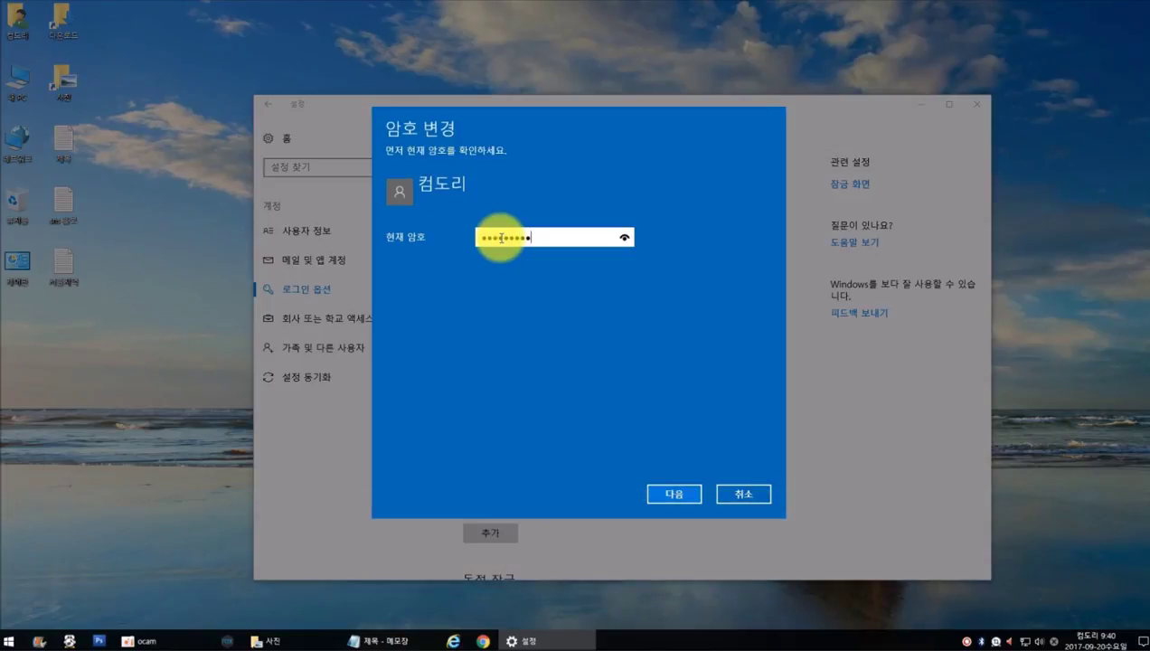
left_click(674, 493)
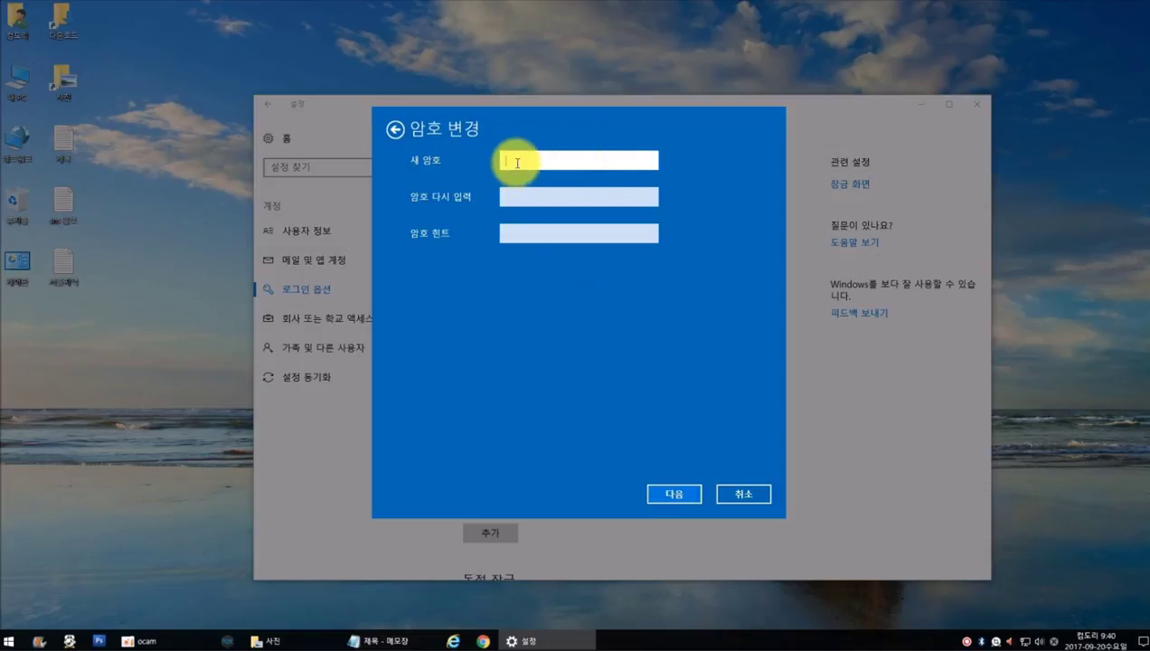
left_click(671, 498)
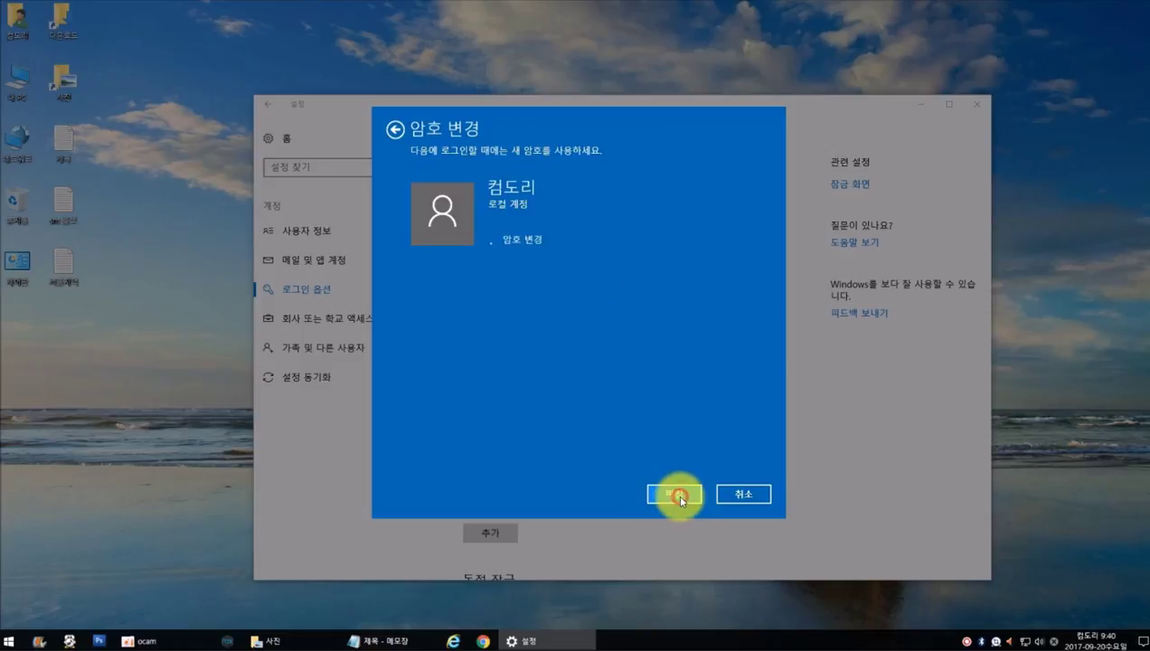
left_click(673, 497)
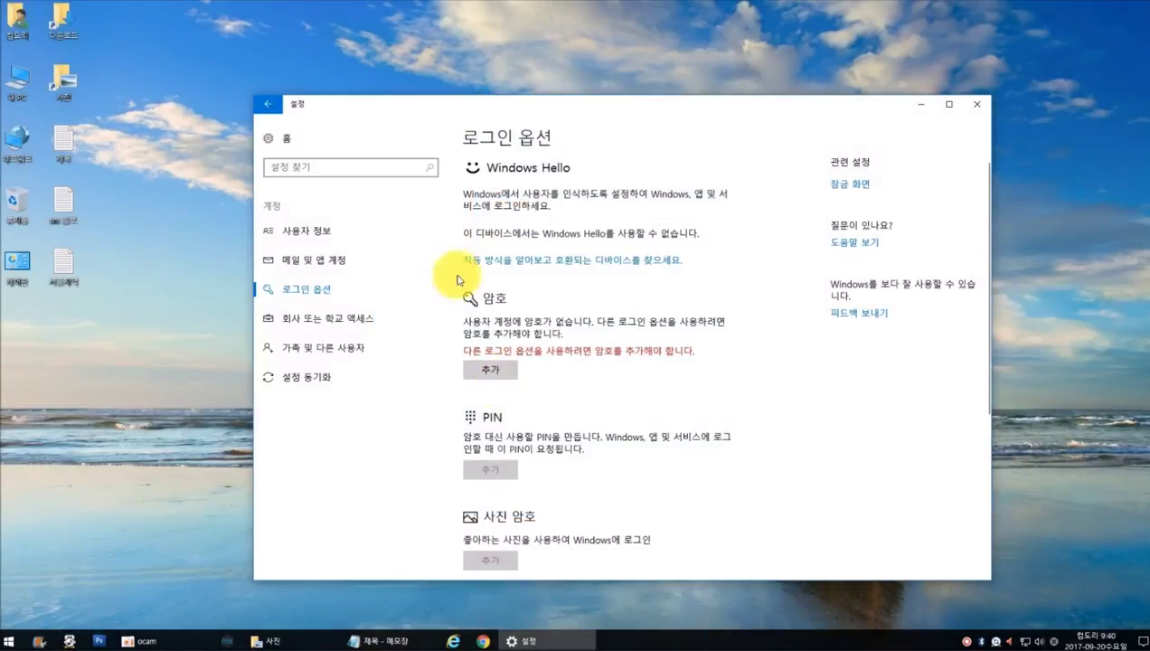
Check the add-password dialog, then close the Settings window
left_click(490, 372)
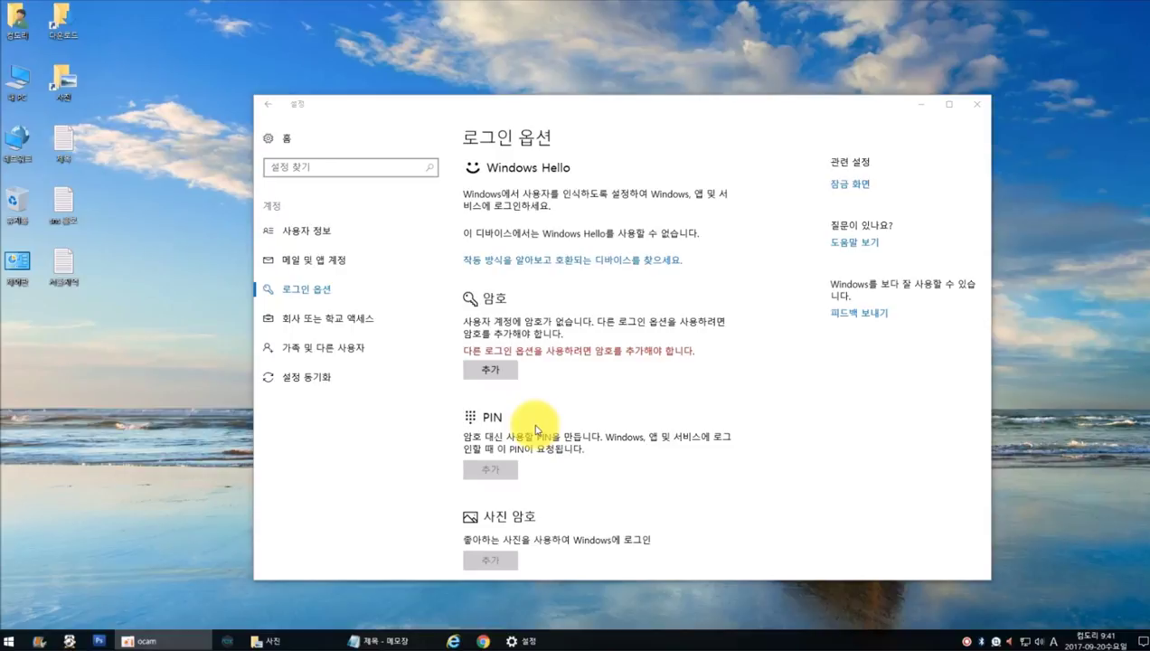
left_click(977, 104)
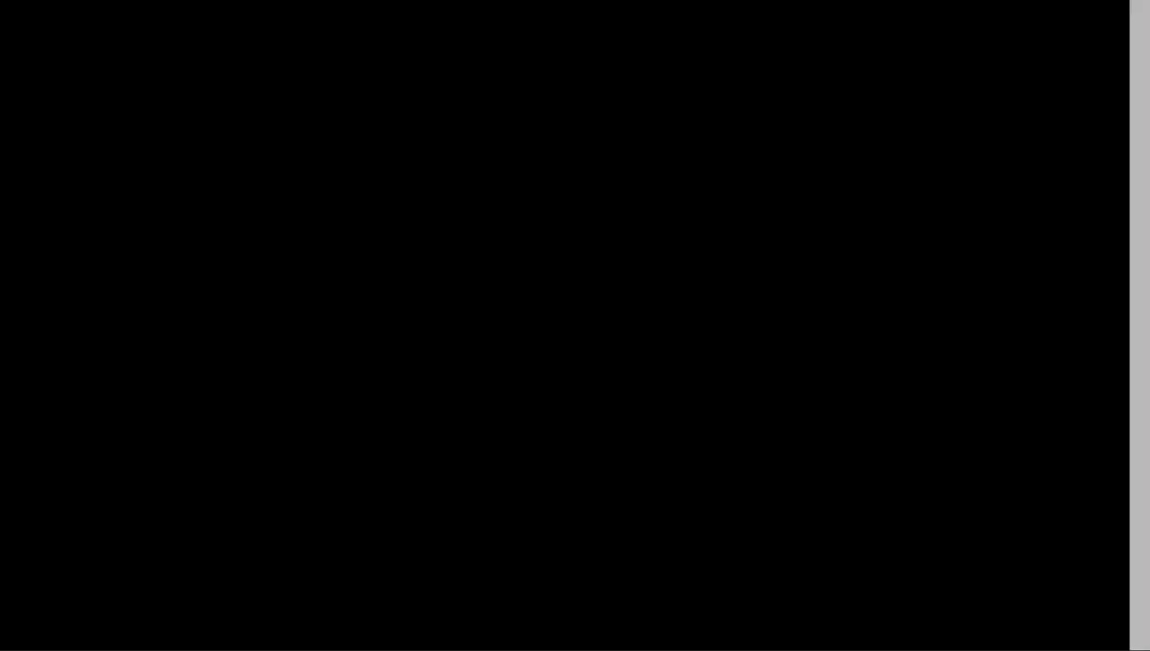